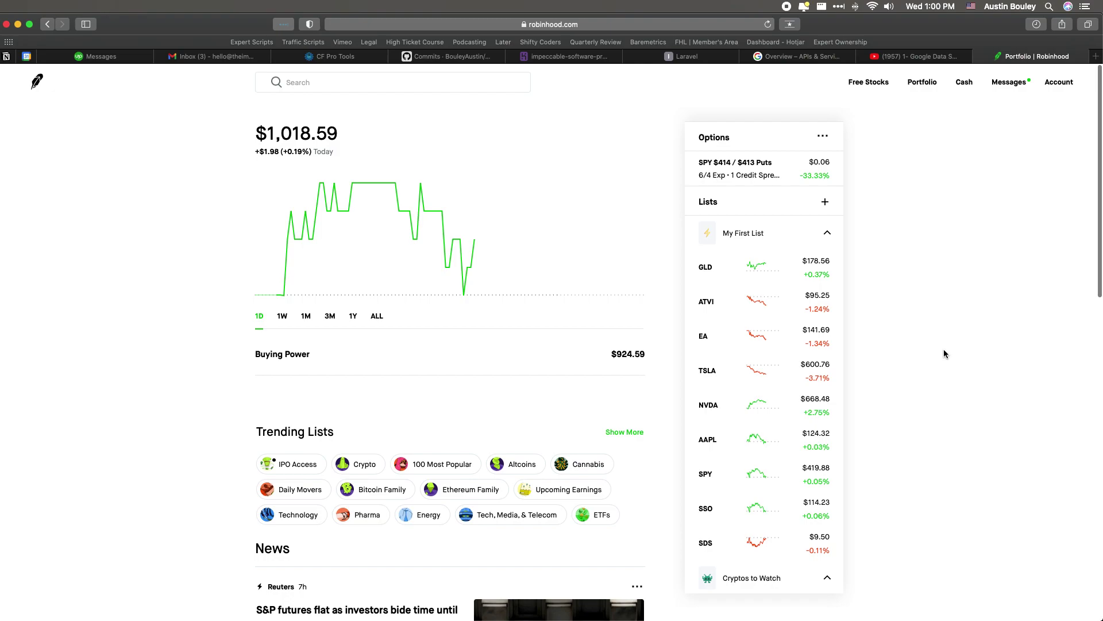
scroll(391, 382, down, 3)
scroll(393, 382, up, 3)
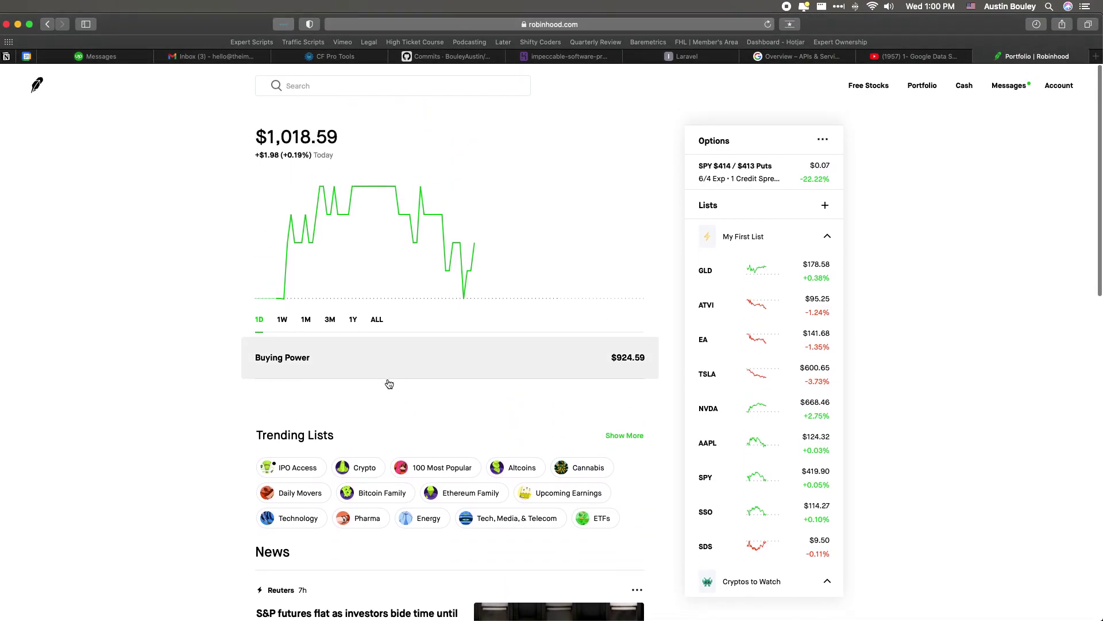
Step: Switch the portfolio chart to 1M, showing a $12.92 (+1.29%) gain on $1,017.59
click(306, 317)
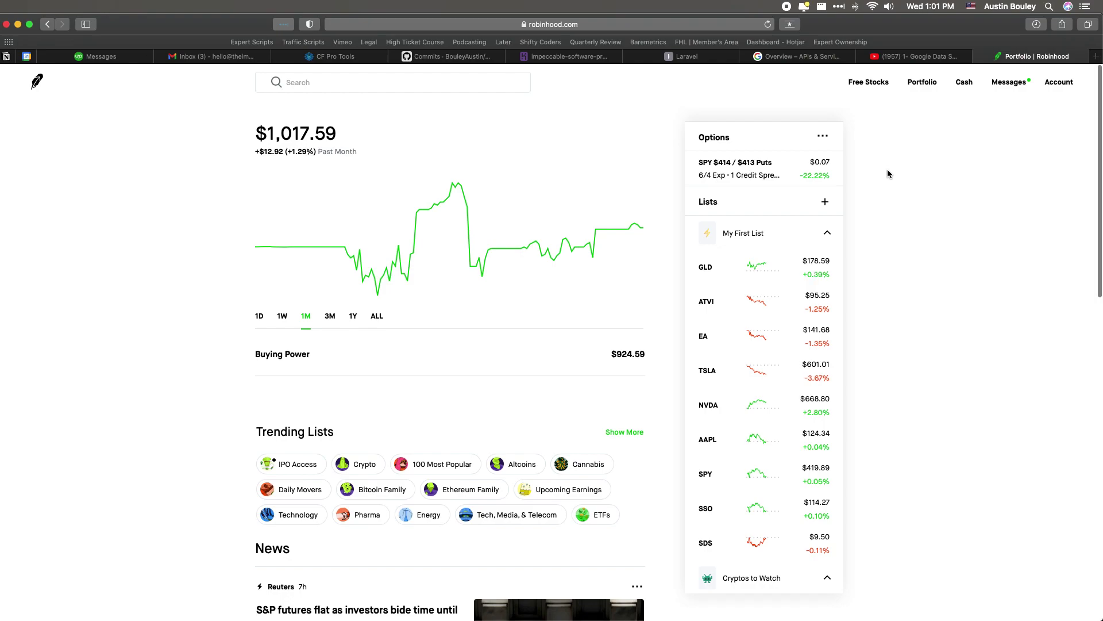
Step: Open the SPY $414 / $413 Puts position and highlight parts of its title
click(756, 175)
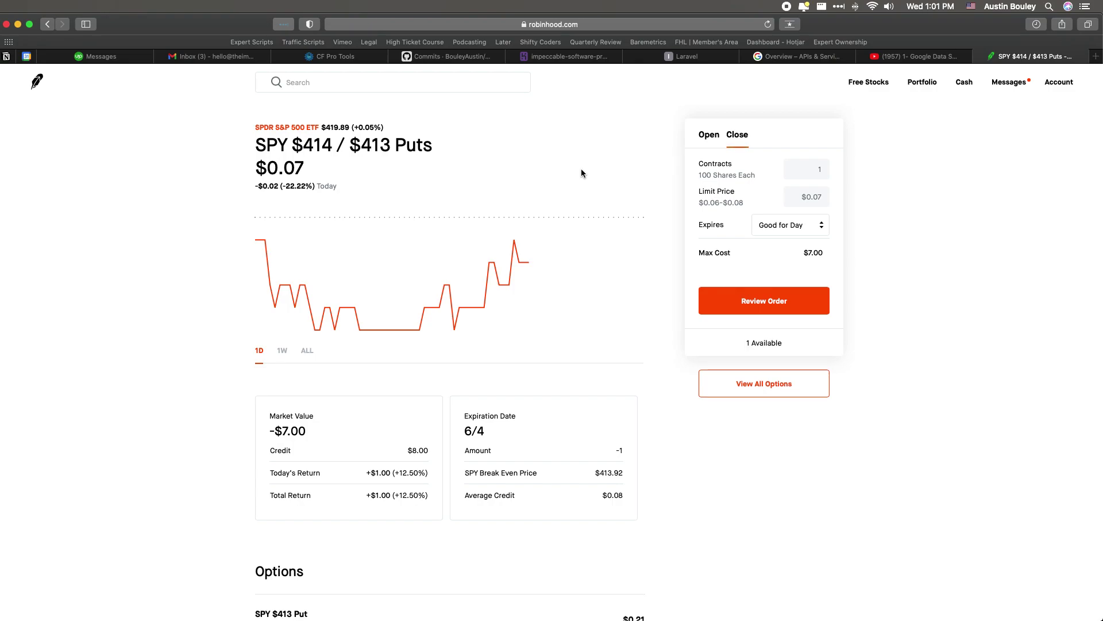
scroll(581, 173, down, 1)
scroll(581, 173, up, 1)
drag(256, 145, 433, 134)
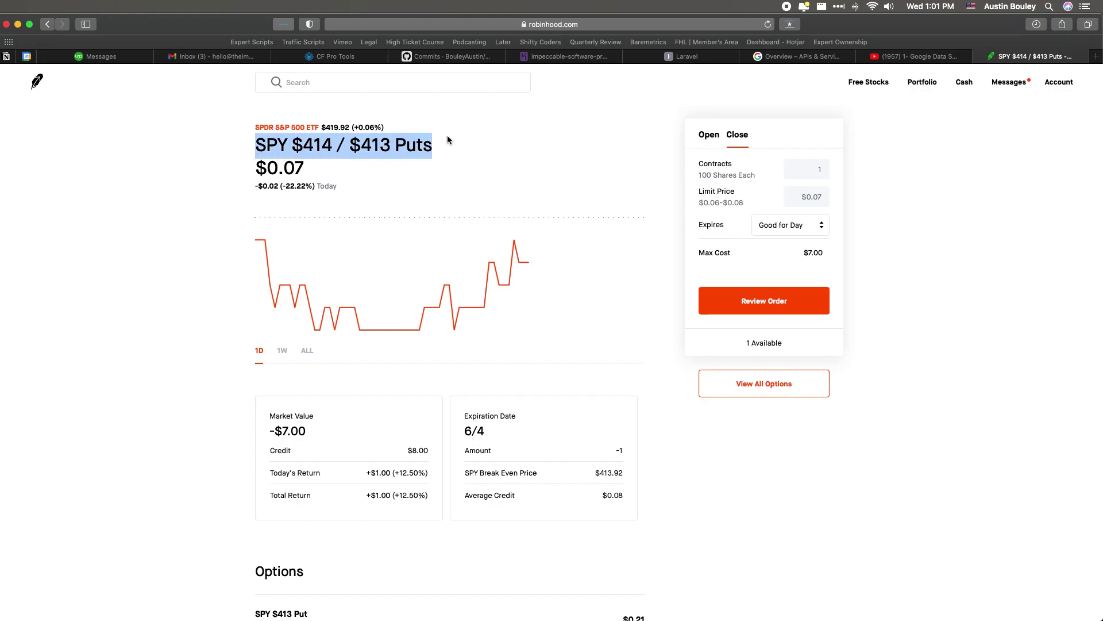
click(414, 140)
double_click(317, 145)
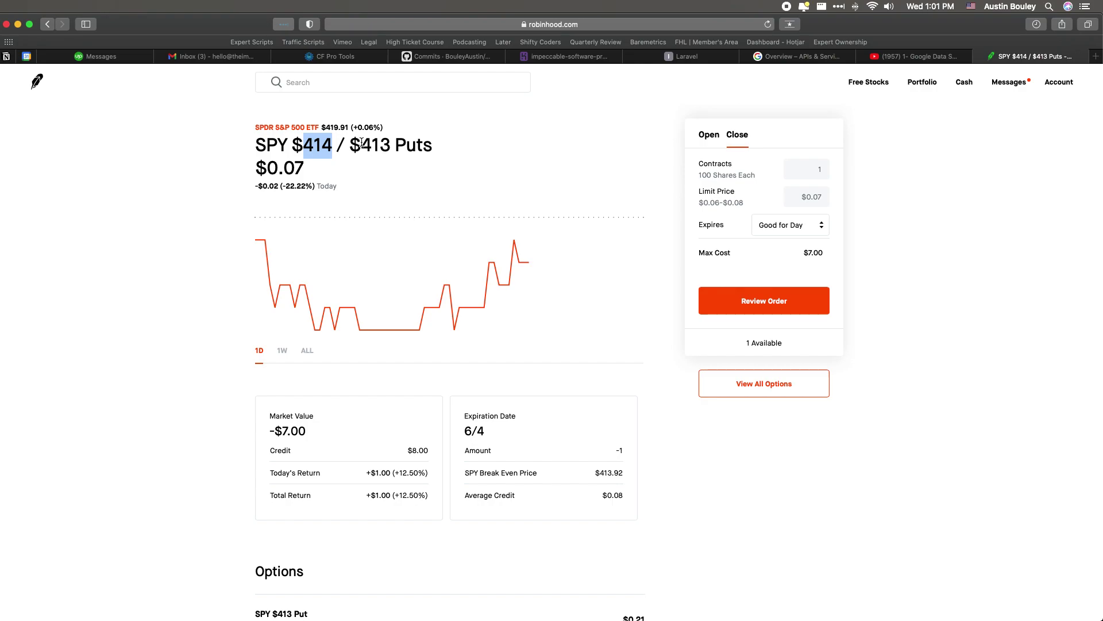
drag(360, 143, 433, 143)
click(455, 144)
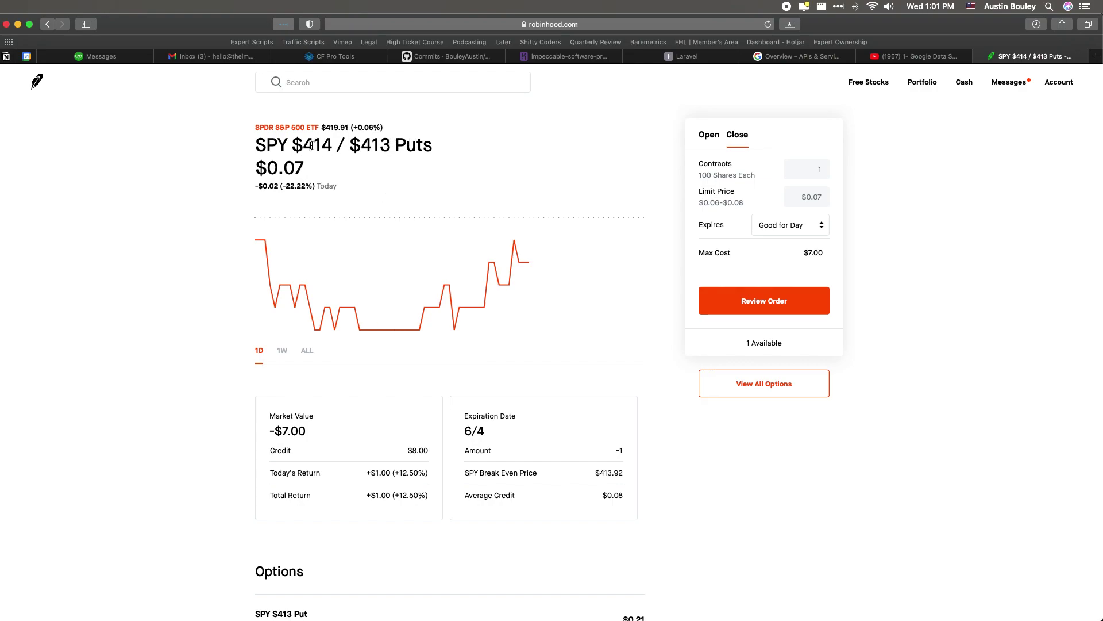
drag(313, 146, 428, 145)
click(560, 403)
Step: Highlight the $0.08 Average Credit value on the position page
double_click(605, 493)
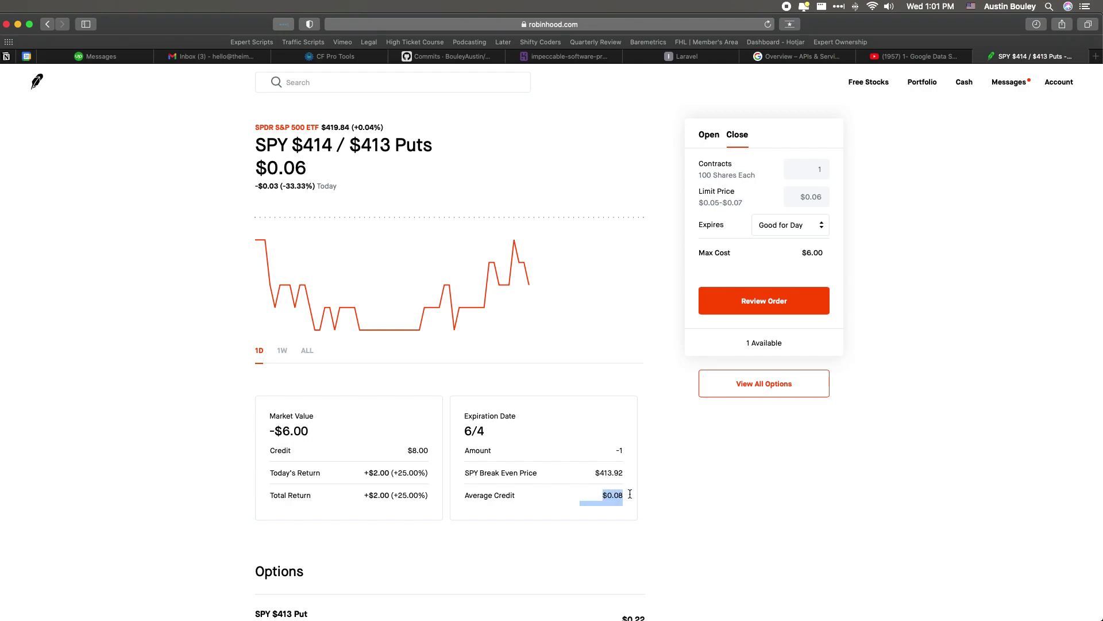
click(638, 494)
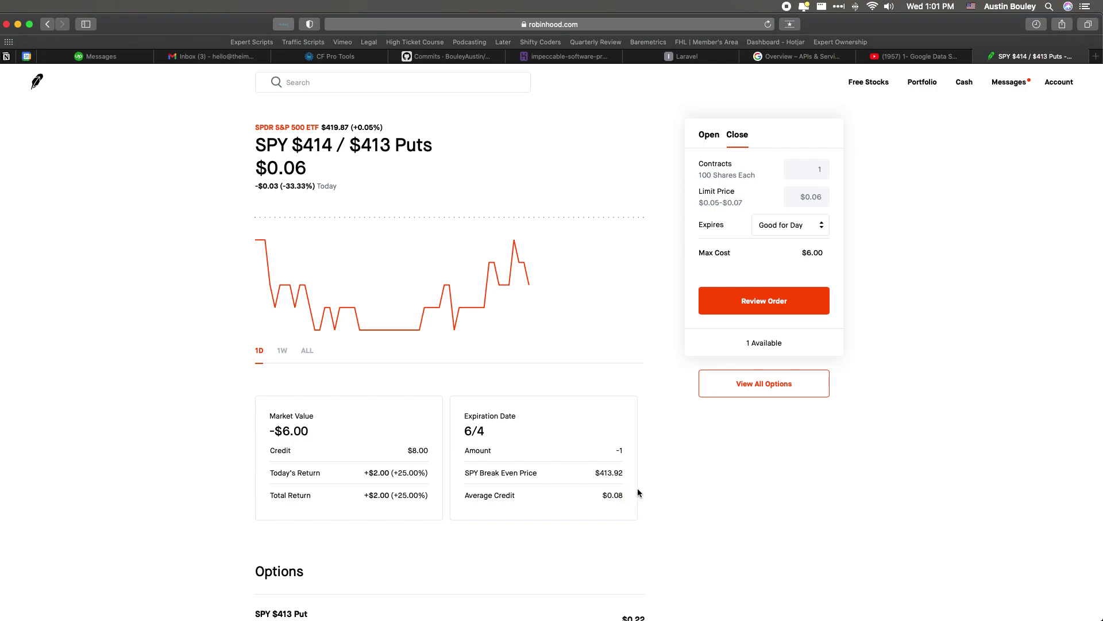
drag(625, 495, 604, 495)
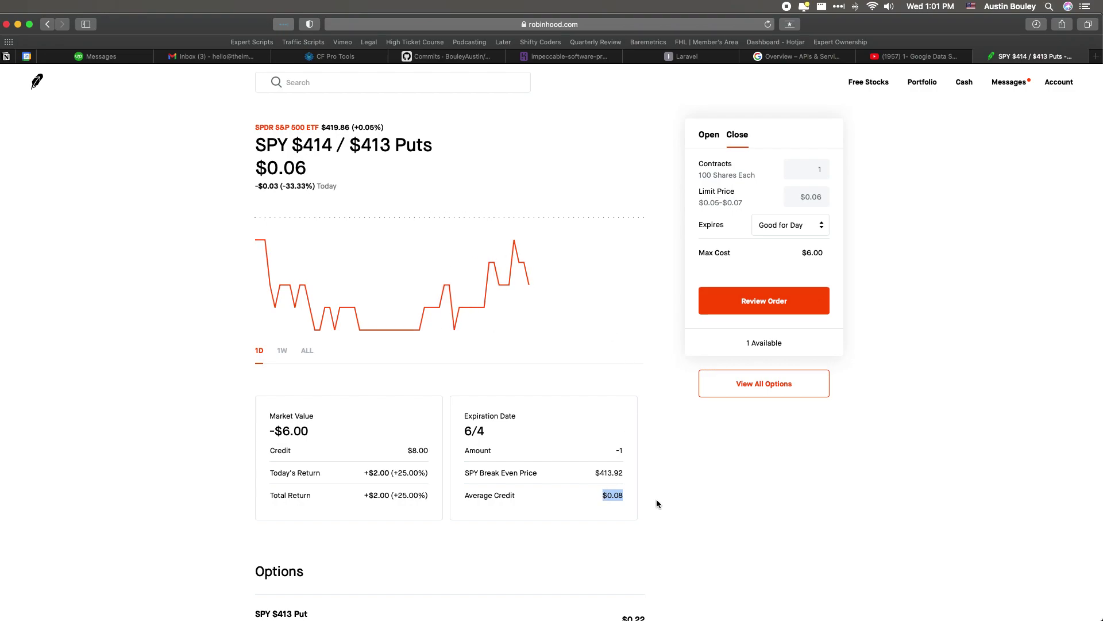
click(380, 159)
Step: Highlight the $414 strike digits and SPY $414 in the position title
drag(314, 144, 329, 145)
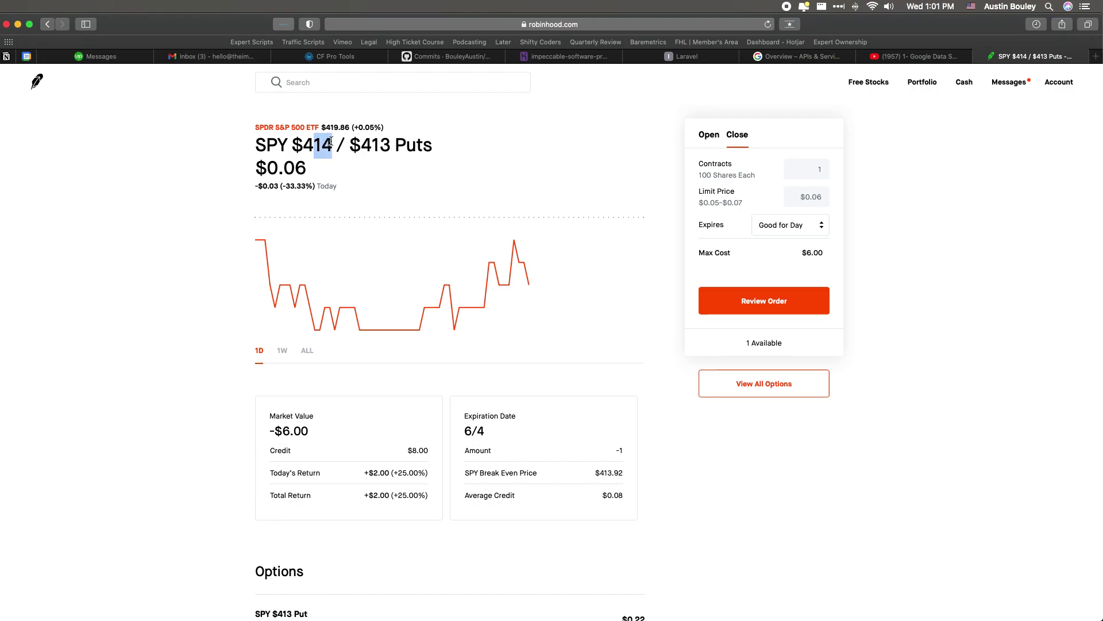
click(423, 129)
drag(332, 144, 347, 128)
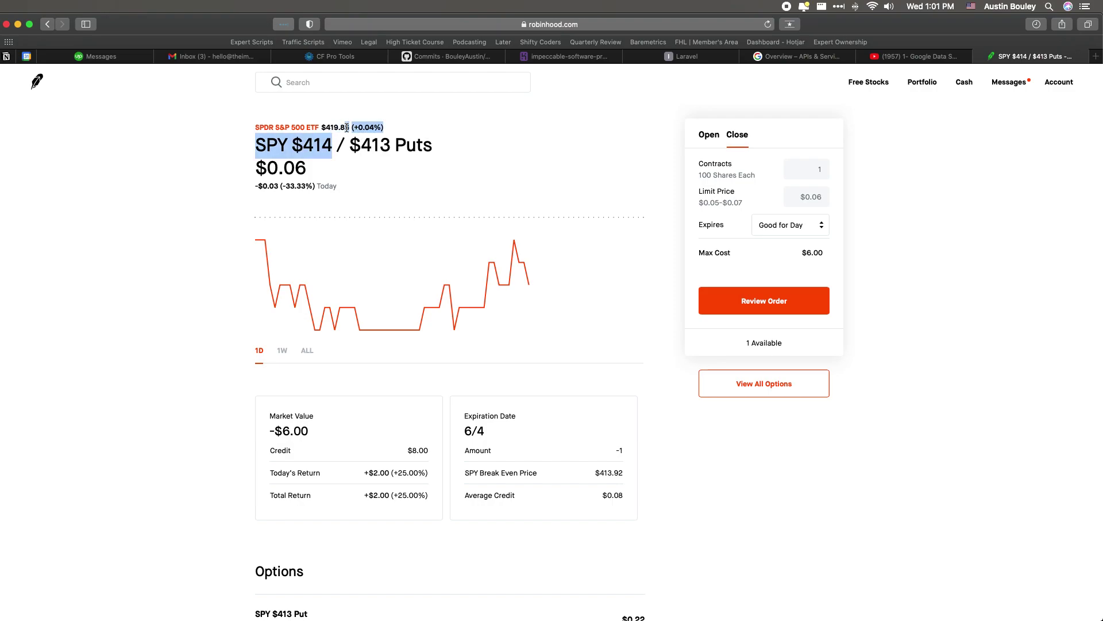
click(451, 131)
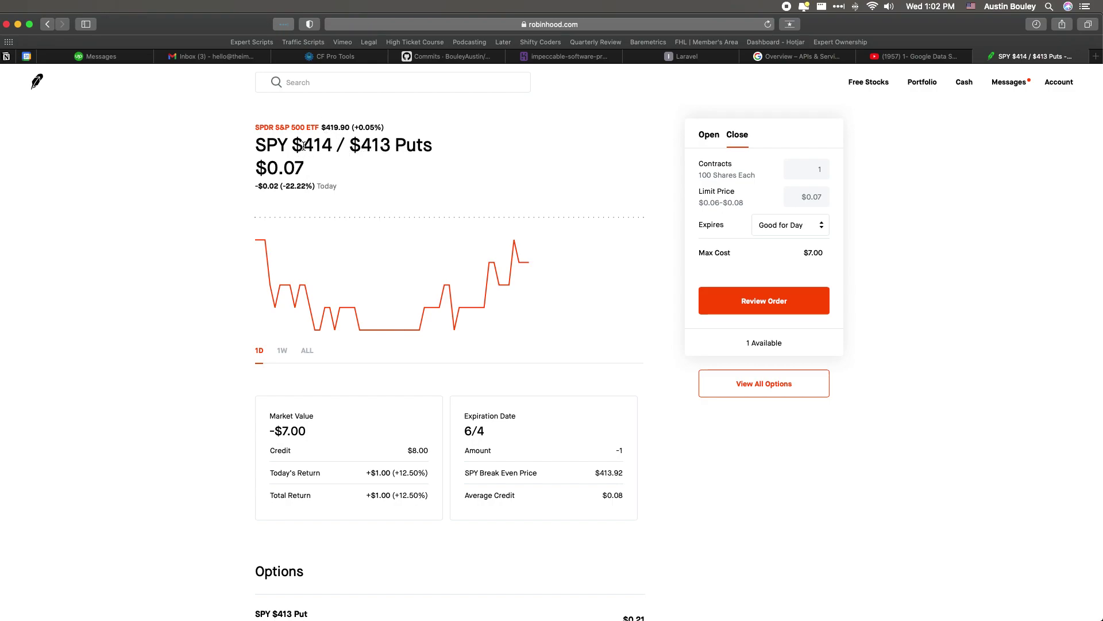
Step: Highlight the $414 / $413 strike digits, then return to the Portfolio dashboard ($1,018.59)
drag(306, 148, 434, 146)
click(436, 147)
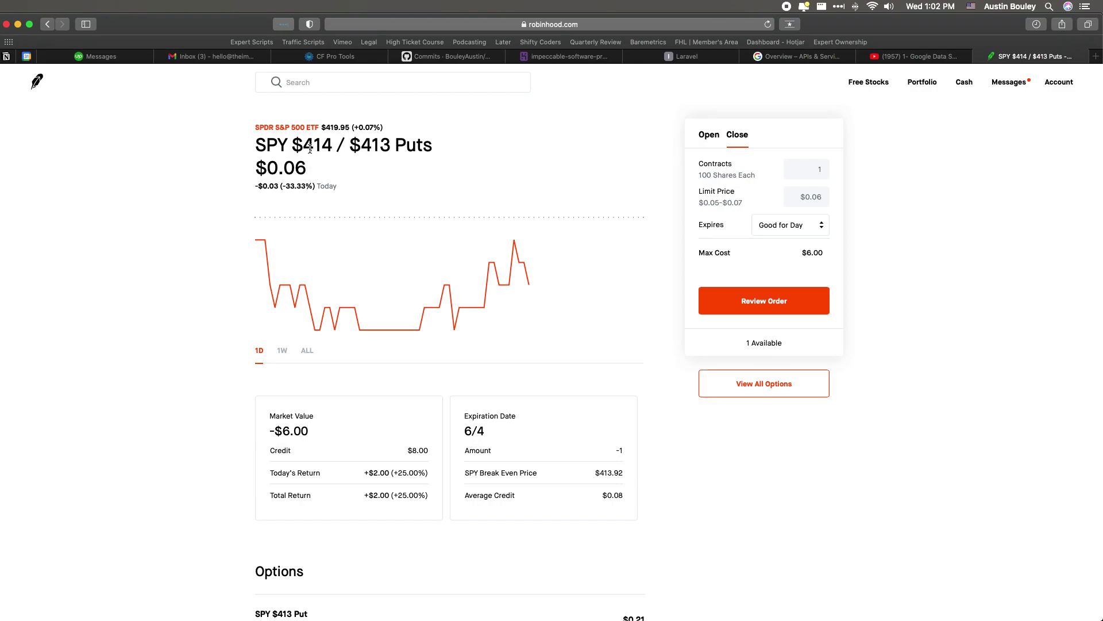
drag(333, 144, 312, 144)
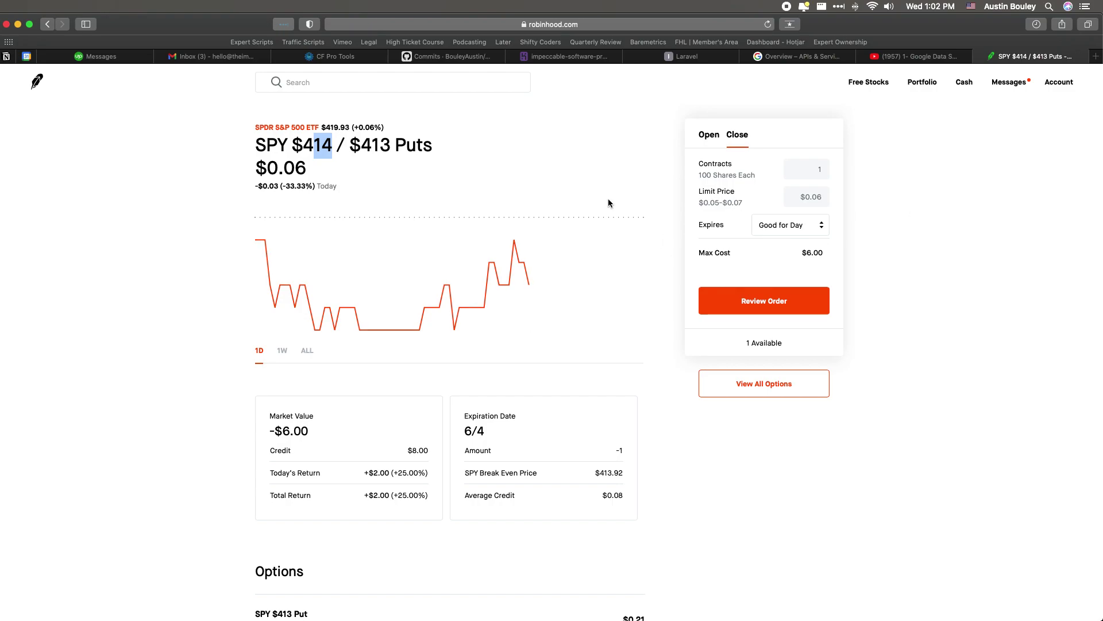
click(37, 81)
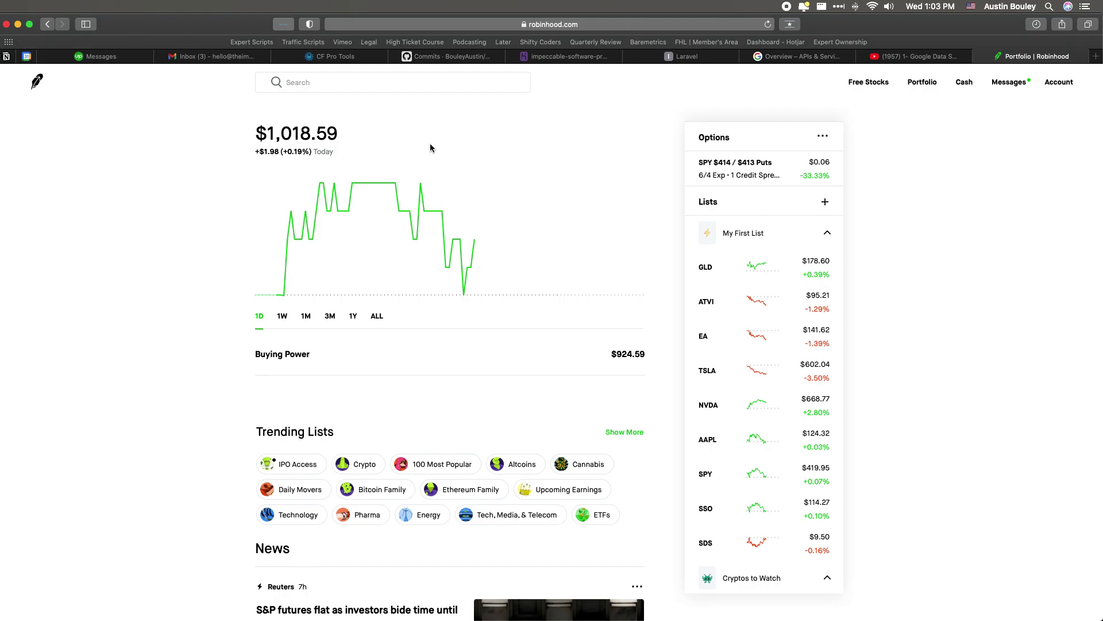
scroll(430, 143, down, 1)
scroll(439, 148, up, 1)
Step: Reopen the SPY $414 / $413 Puts position, highlight its $0.08 average credit, then return to Portfolio
click(733, 163)
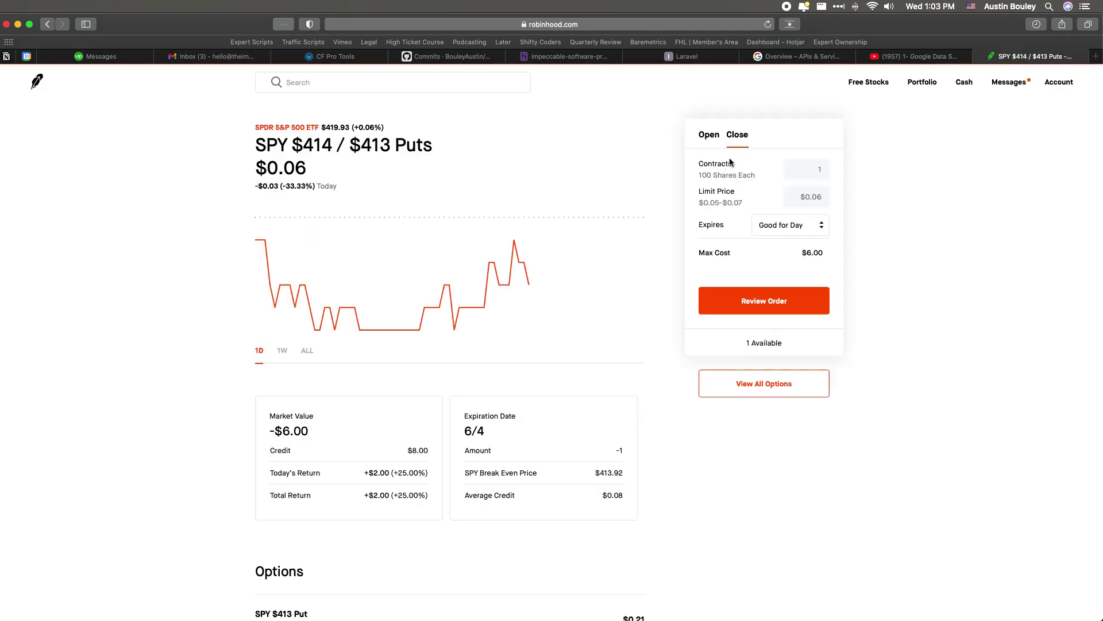
double_click(614, 495)
click(712, 478)
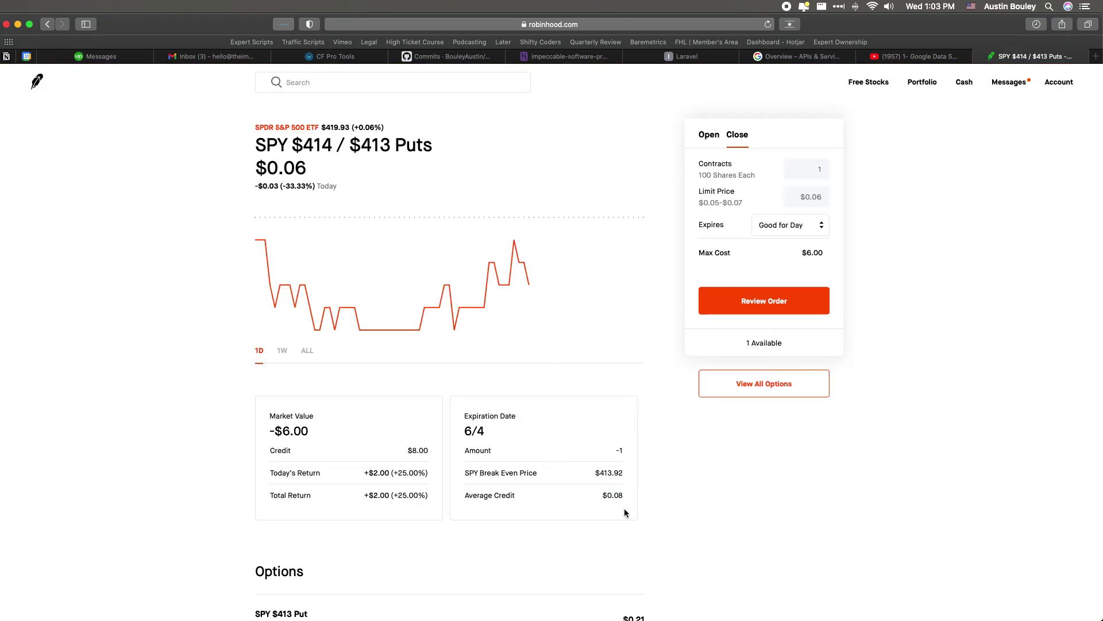
double_click(614, 495)
scroll(672, 475, down, 3)
scroll(672, 475, up, 3)
scroll(673, 475, down, 5)
scroll(673, 474, up, 5)
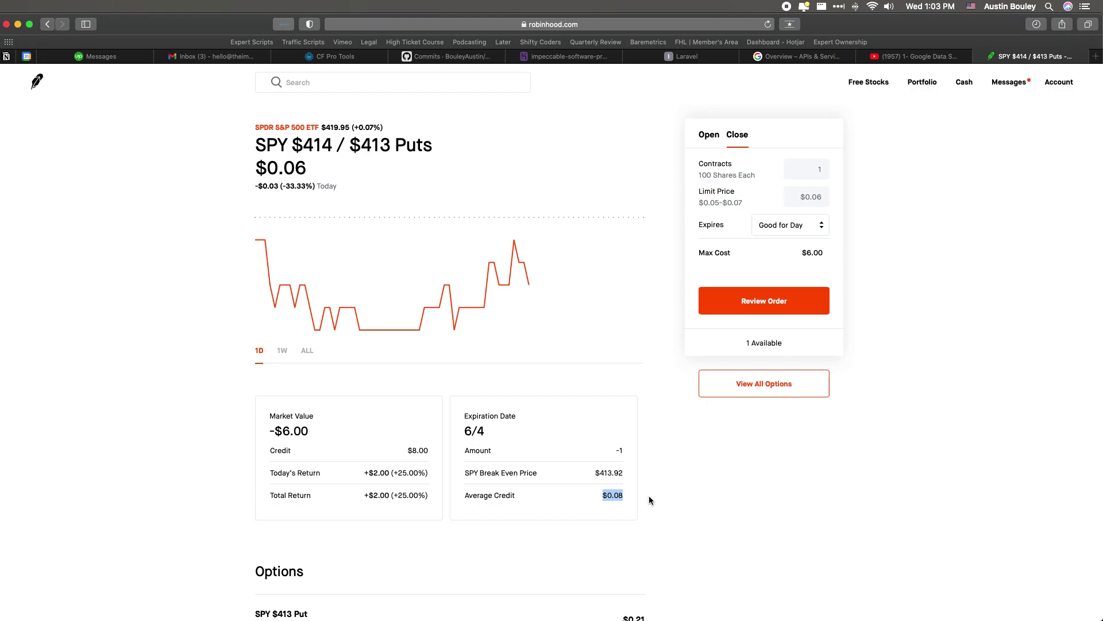
scroll(650, 500, down, 2)
scroll(650, 500, up, 2)
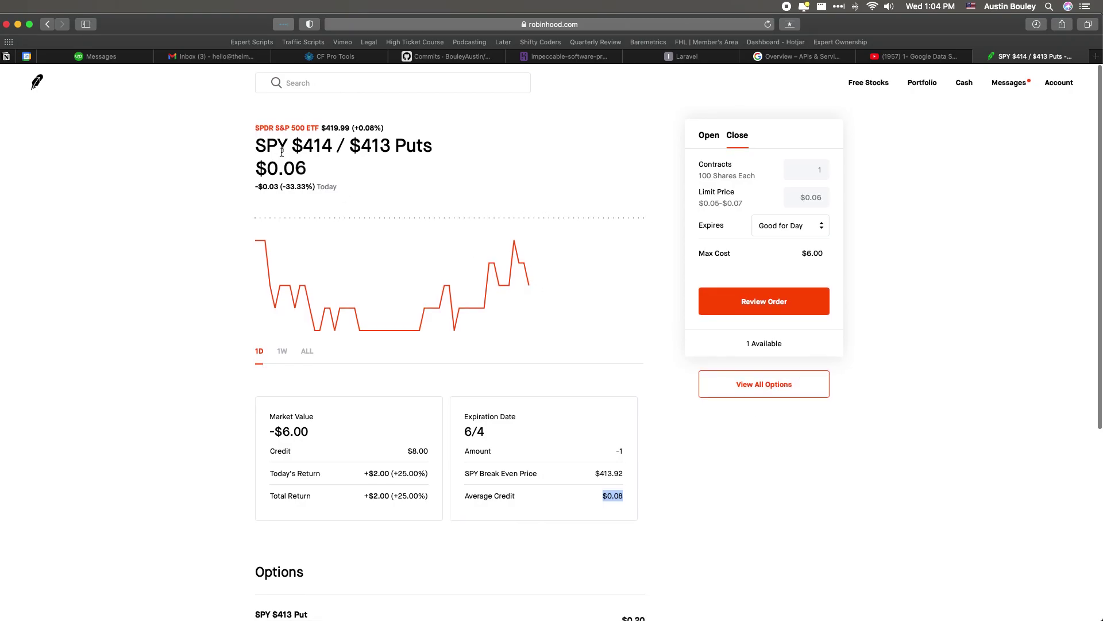
click(38, 82)
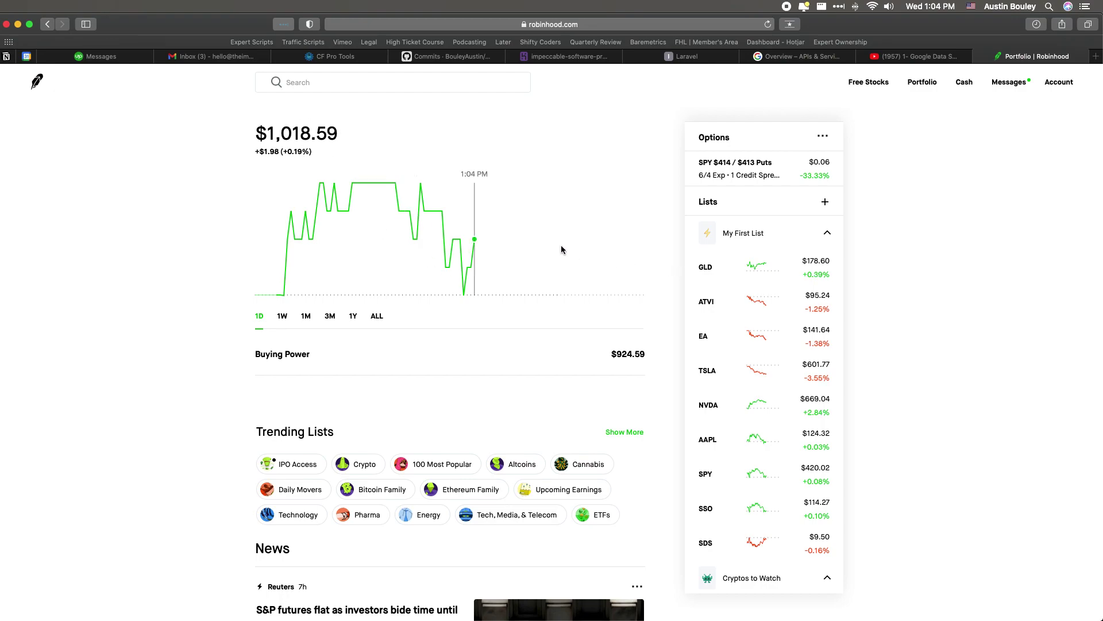
scroll(523, 228, down, 5)
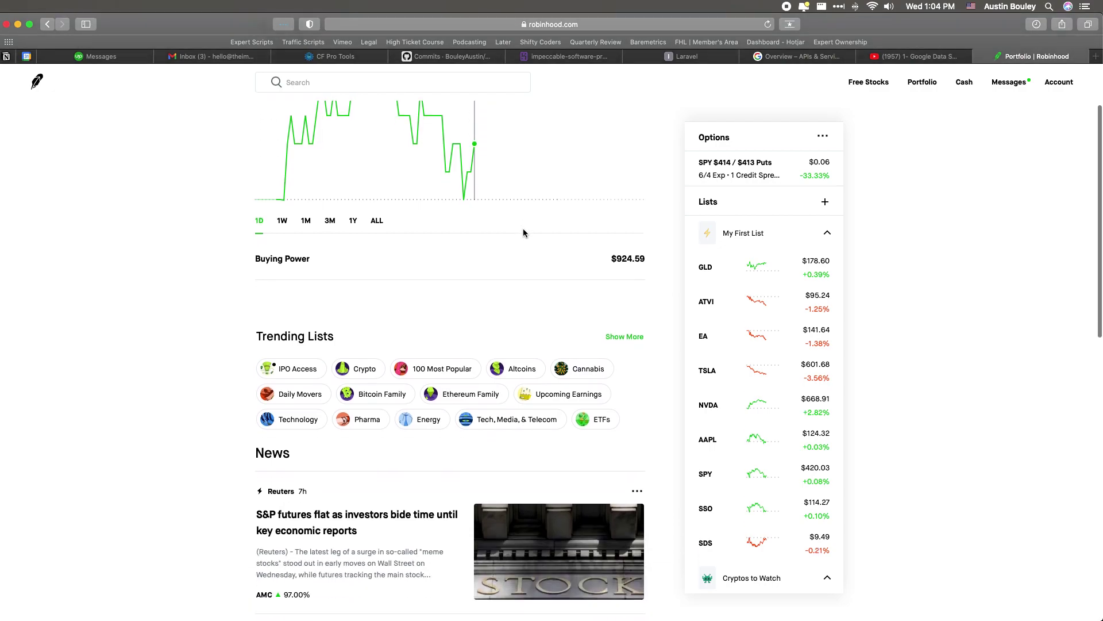
scroll(523, 233, down, 3)
scroll(523, 233, up, 5)
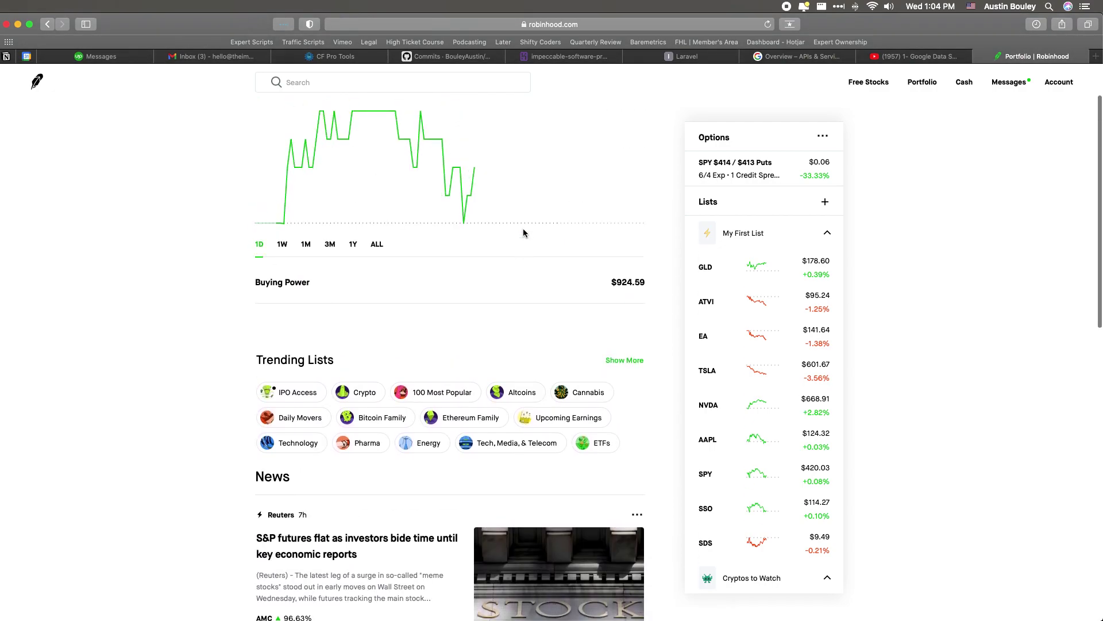
scroll(523, 232, up, 3)
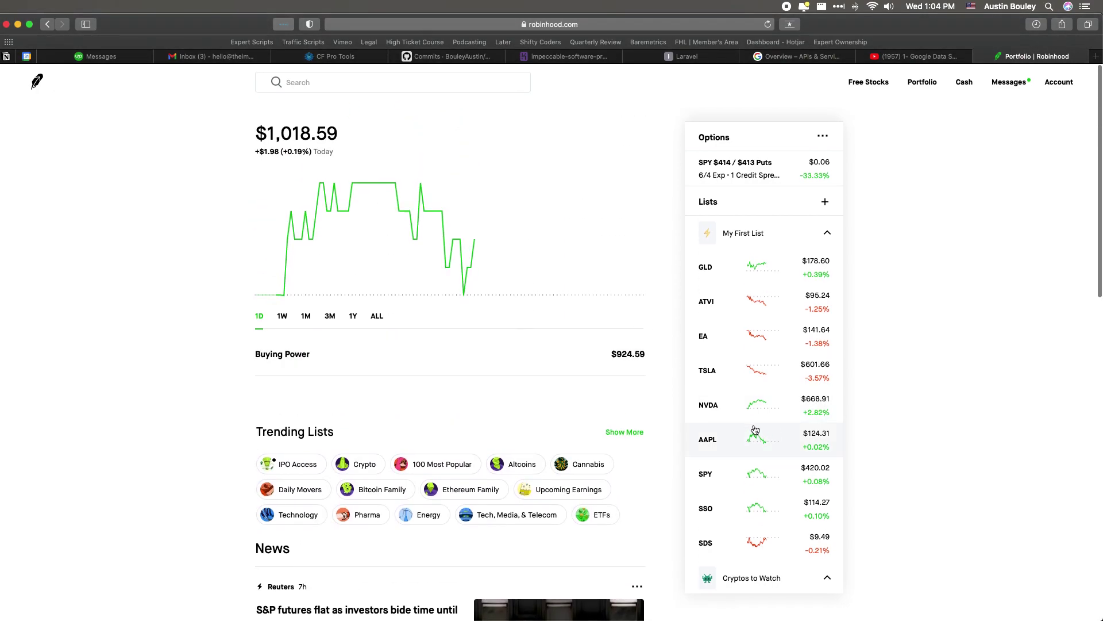